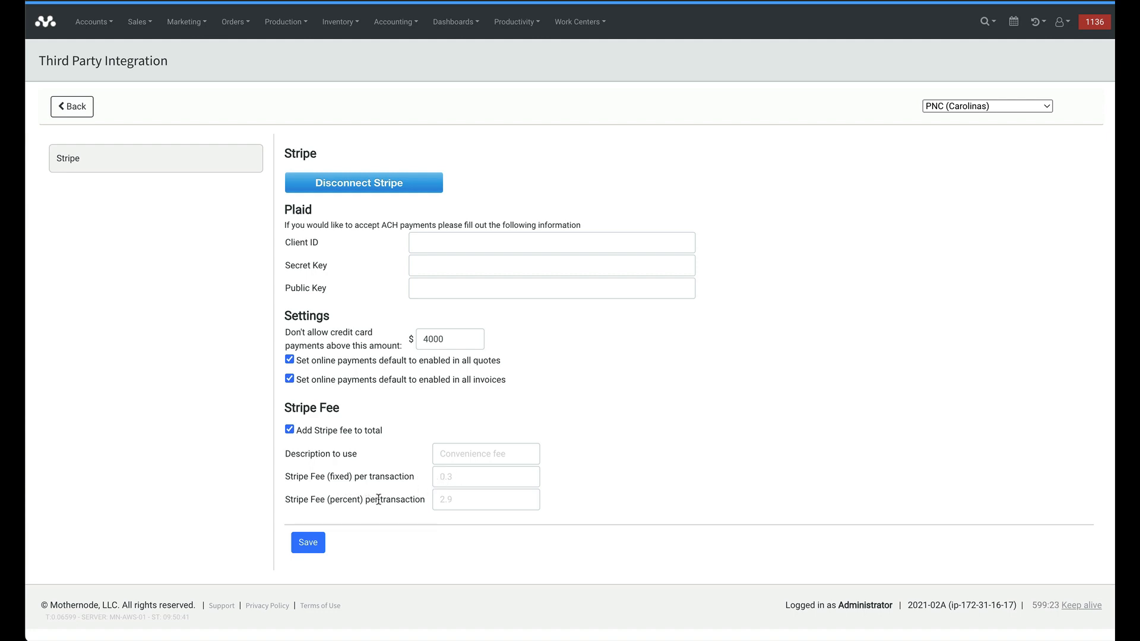
# Step: Confirm the Convenience fee description, 0.3 fixed and 2.9 percent fees, and save the Stripe settings
pyautogui.click(456, 499)
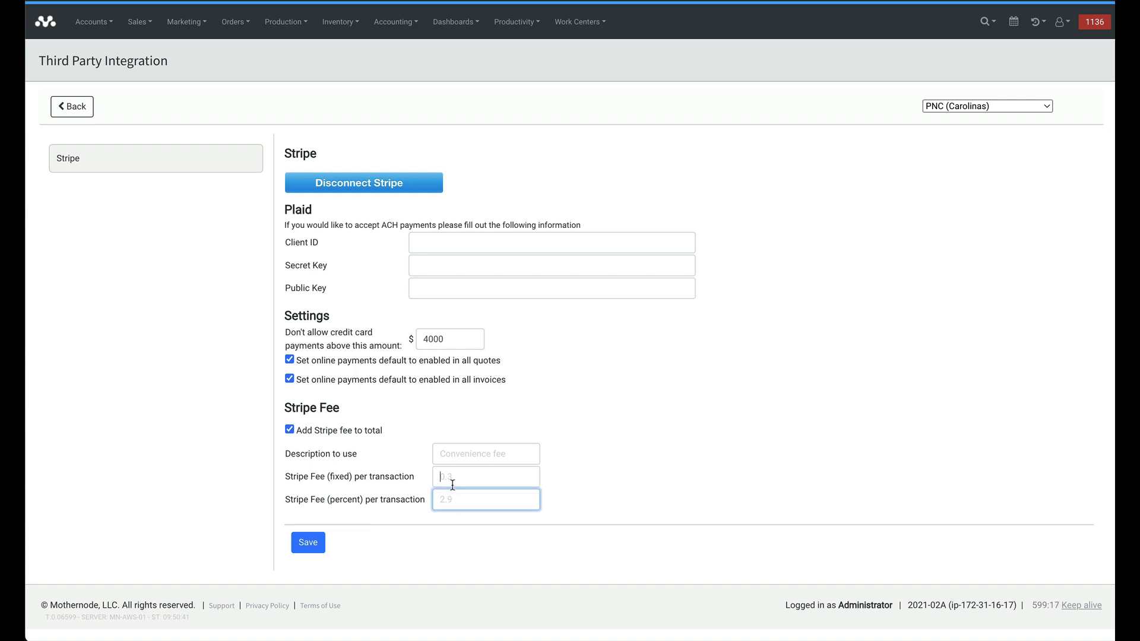
pyautogui.click(453, 485)
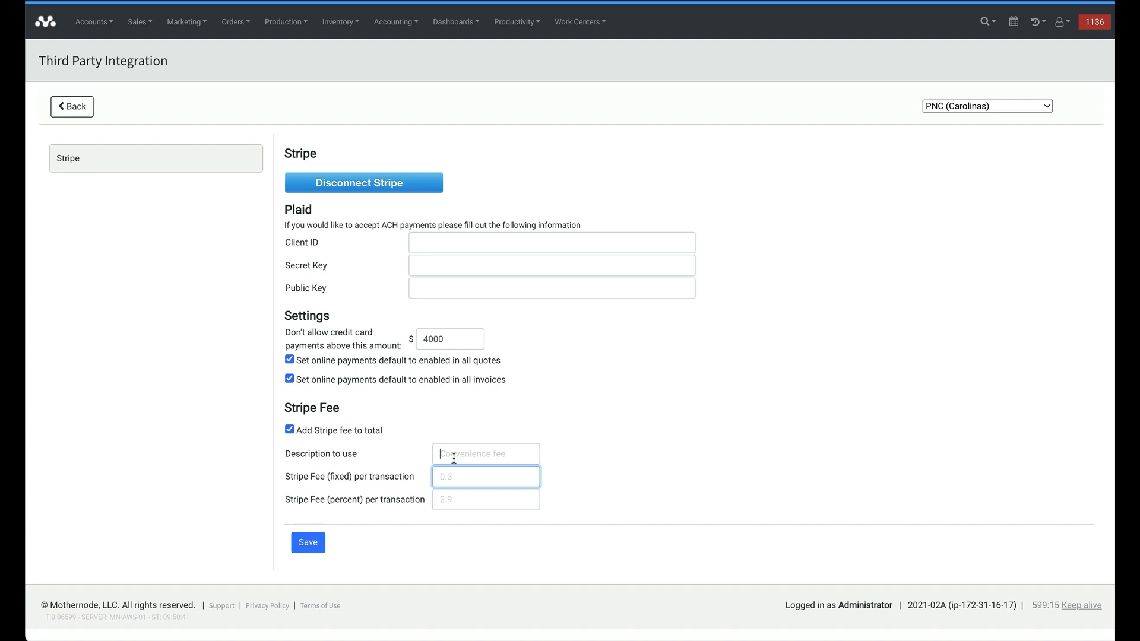
pyautogui.click(453, 458)
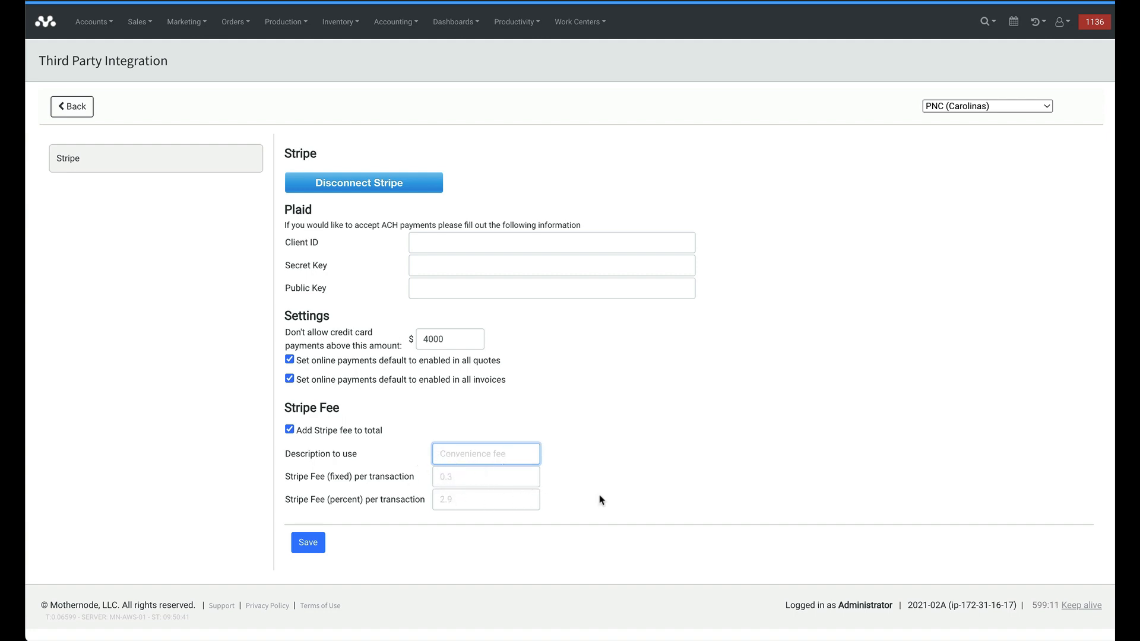
pyautogui.click(551, 514)
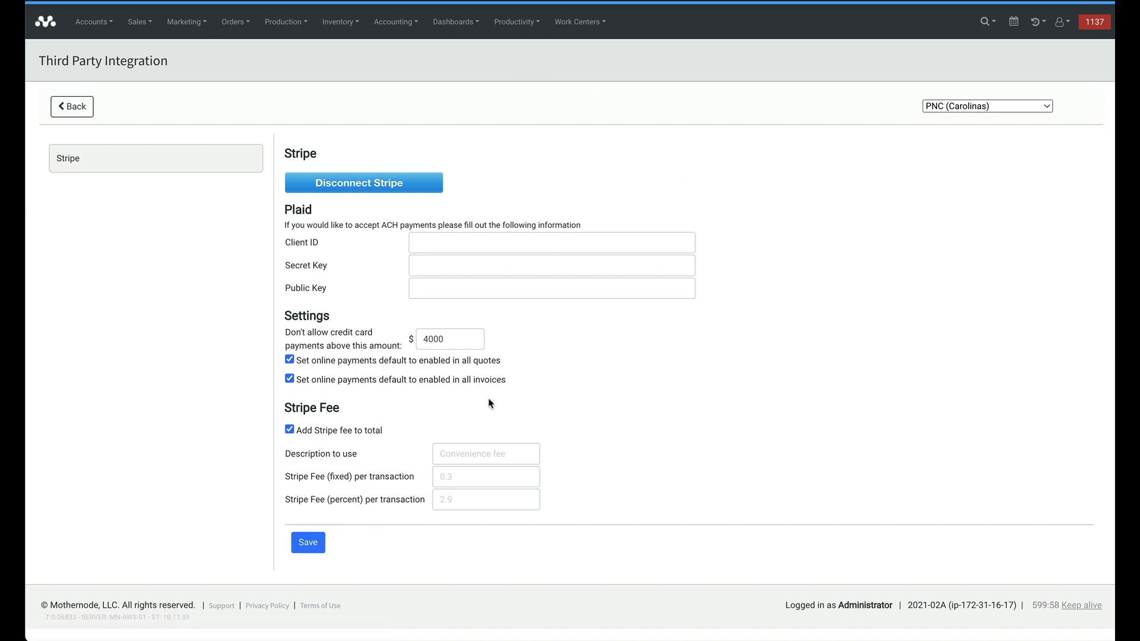
# Step: Open invoice 715 from Accounting > Invoices, review its line items, and bring up Print / Send
pyautogui.click(393, 22)
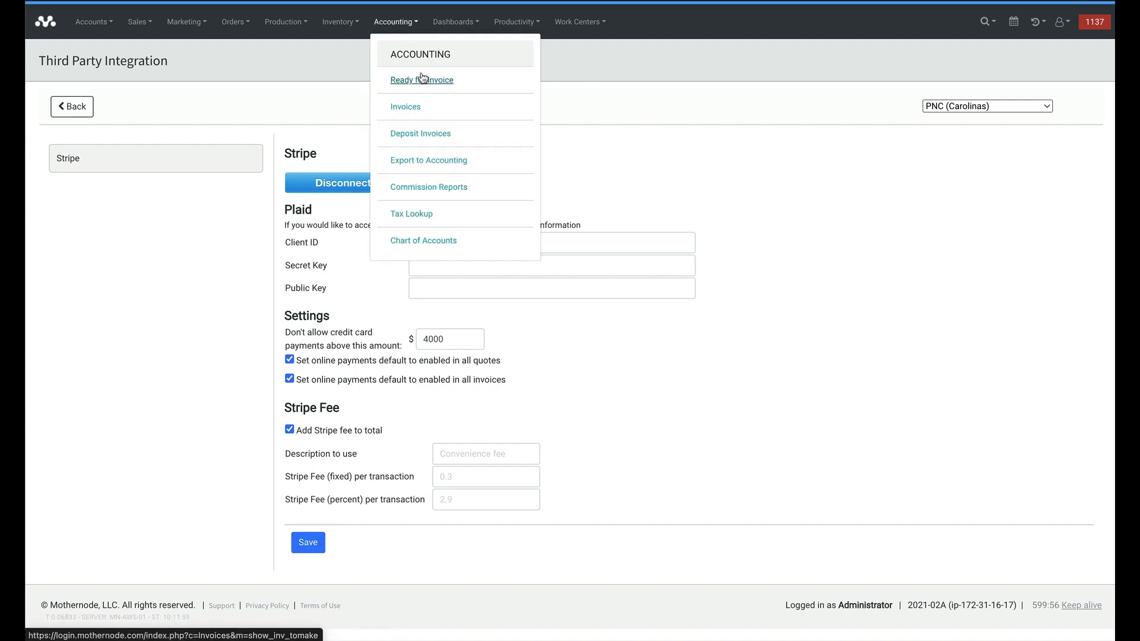
pyautogui.click(415, 106)
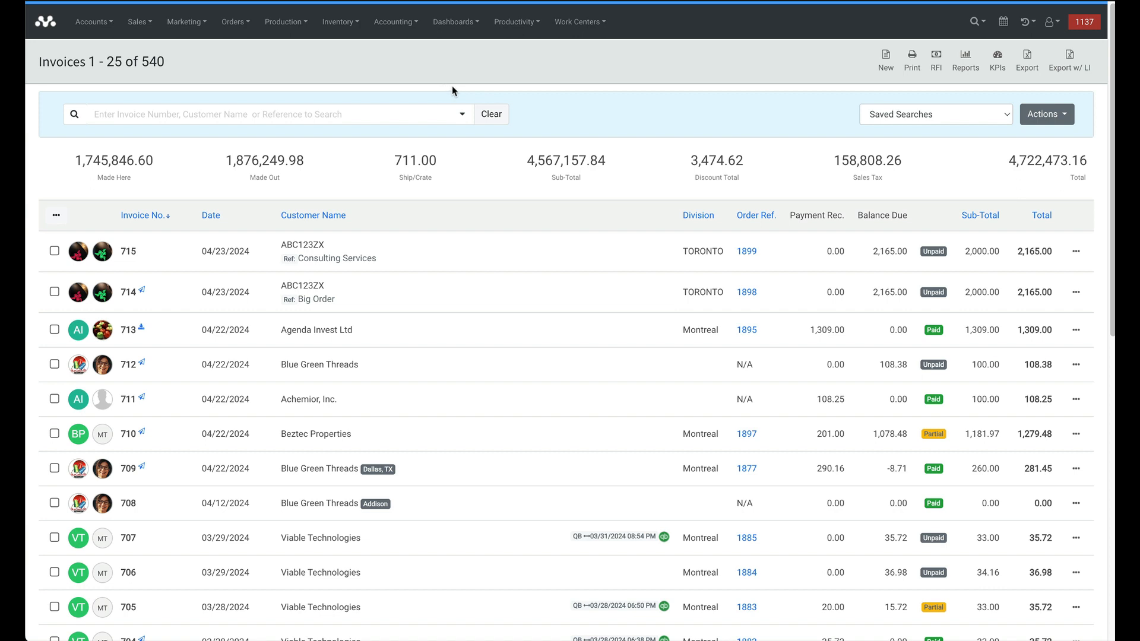
pyautogui.click(324, 258)
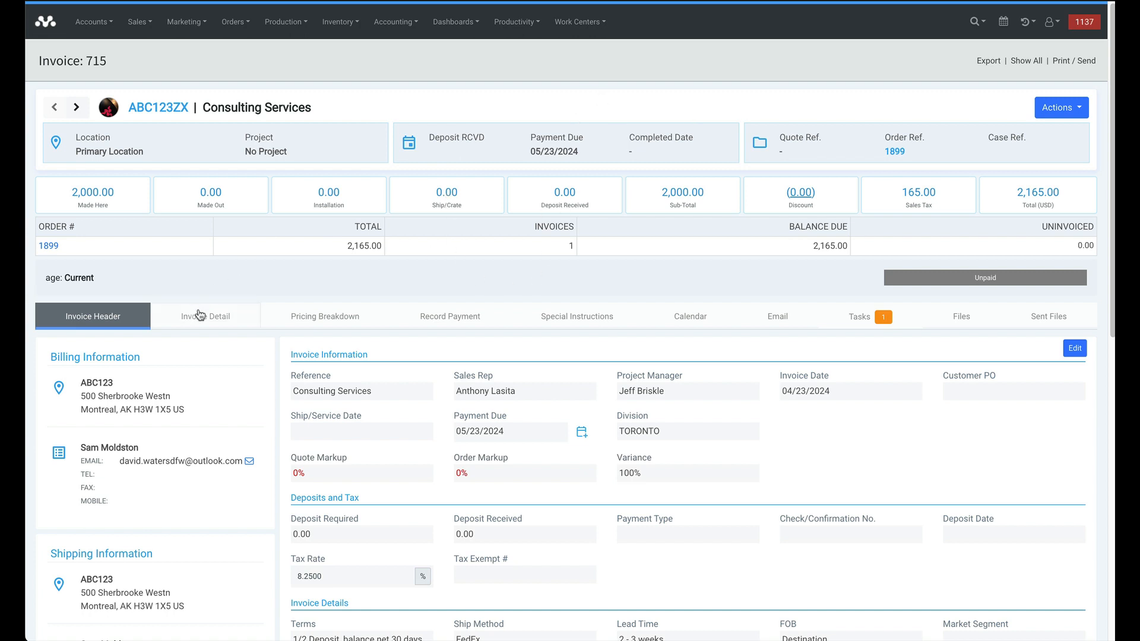
pyautogui.click(206, 315)
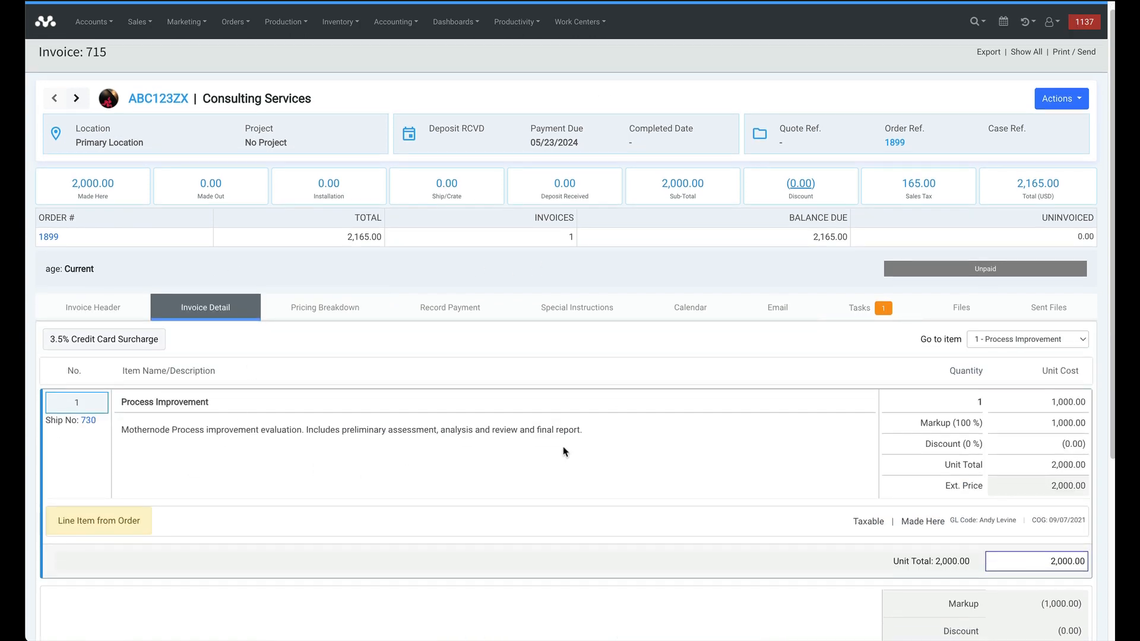
pyautogui.scroll(1, 340, 422)
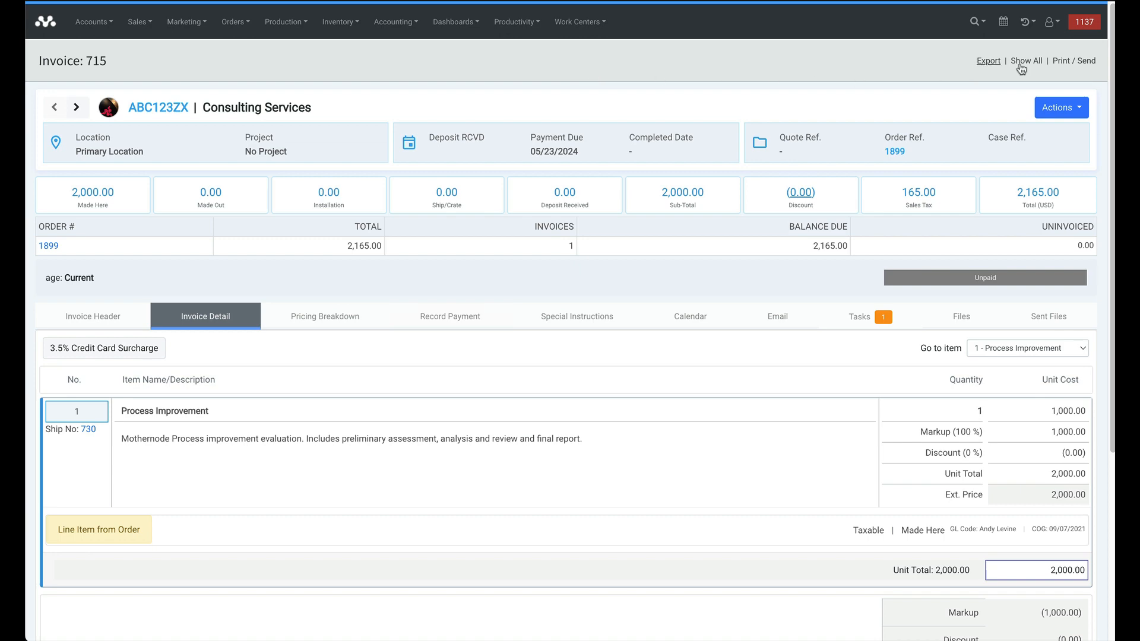
pyautogui.click(1073, 61)
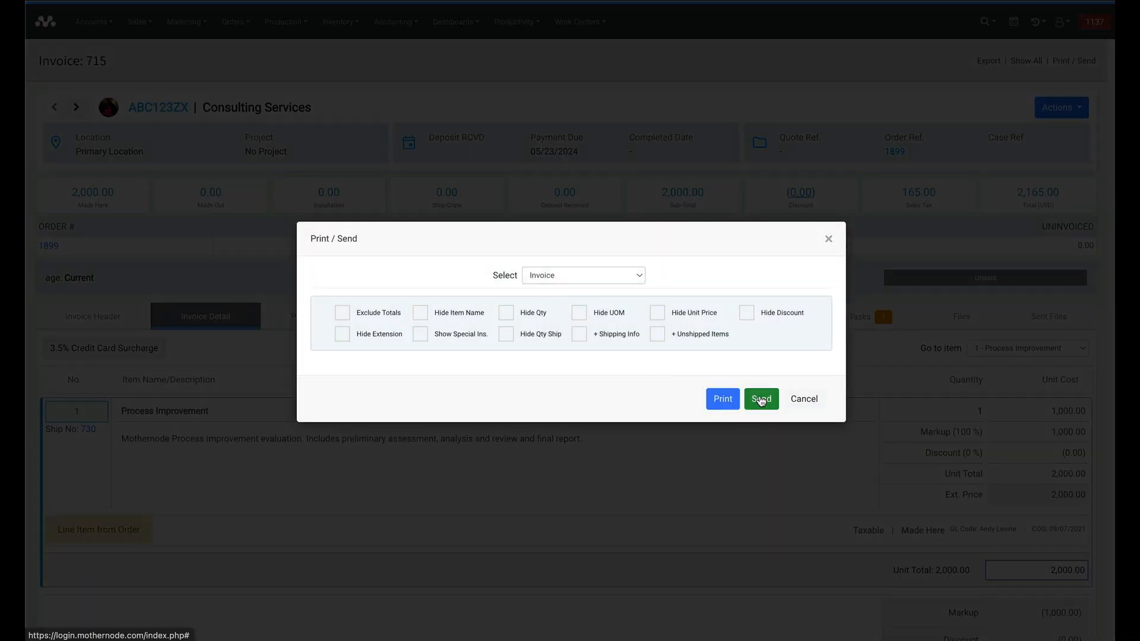
# Step: Email invoice 715 using the Mothernode Invoice template's subject and thank-you message
pyautogui.click(759, 397)
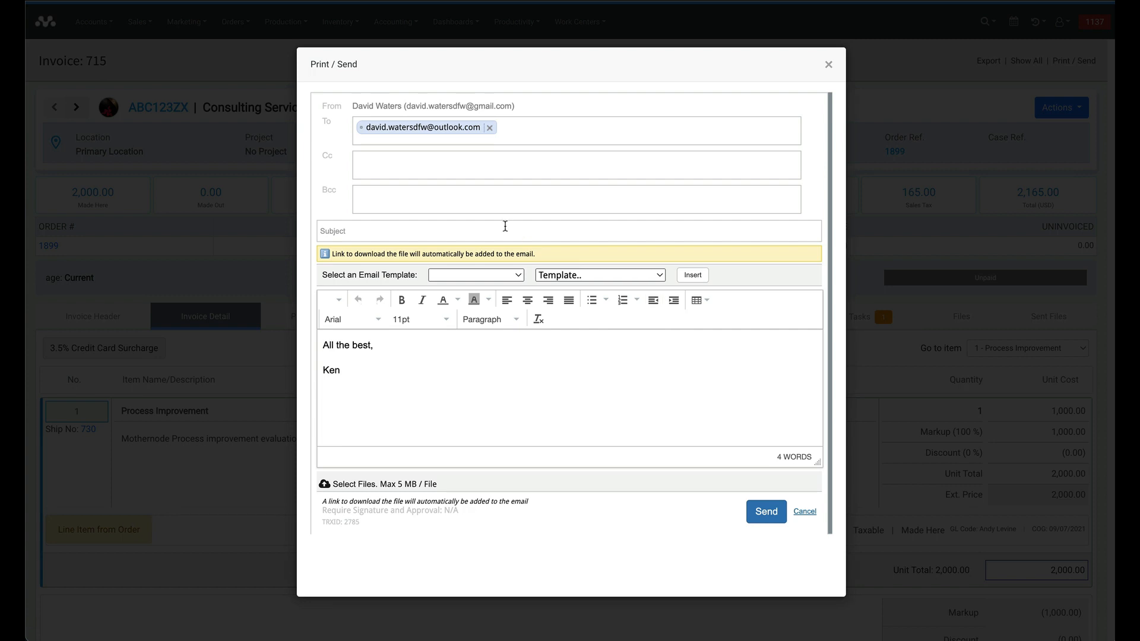
pyautogui.click(580, 277)
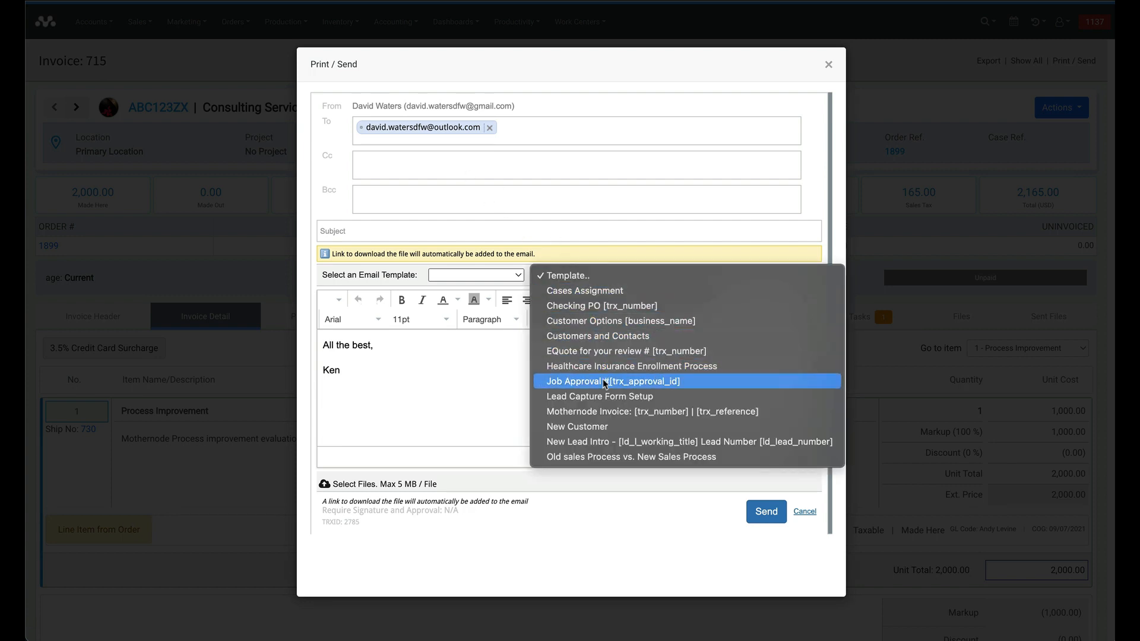
pyautogui.click(605, 412)
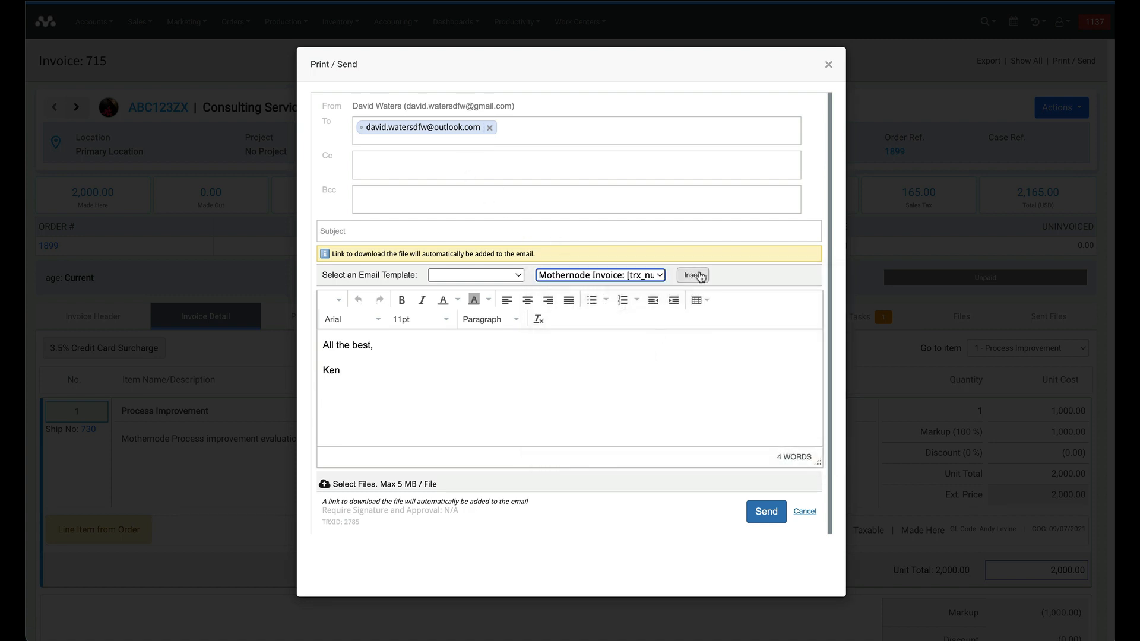
pyautogui.click(692, 274)
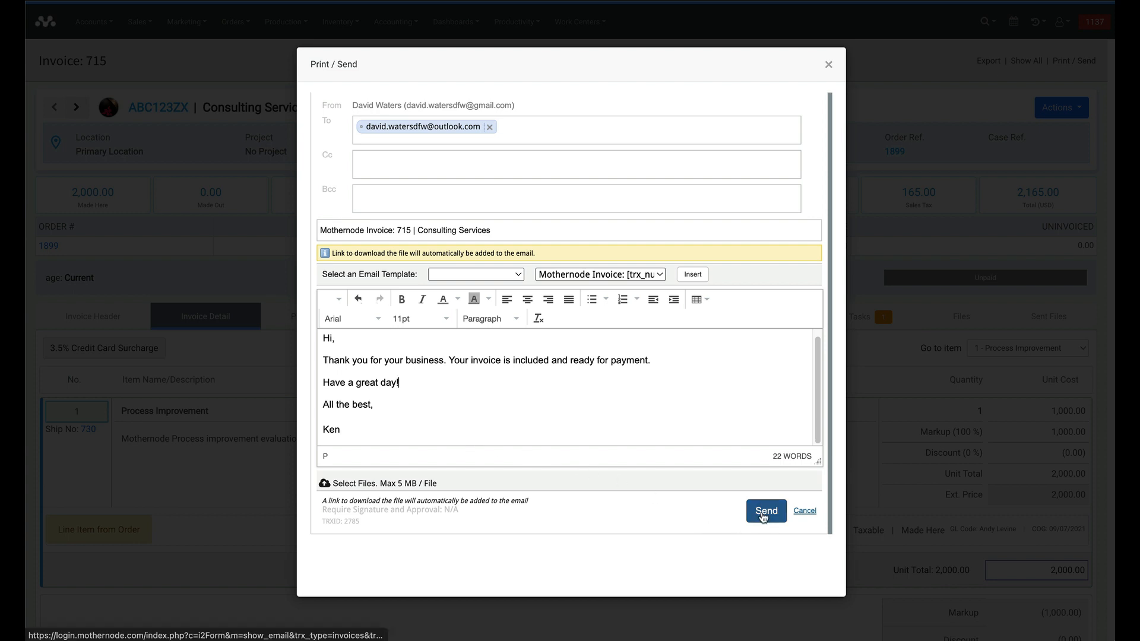
pyautogui.click(764, 515)
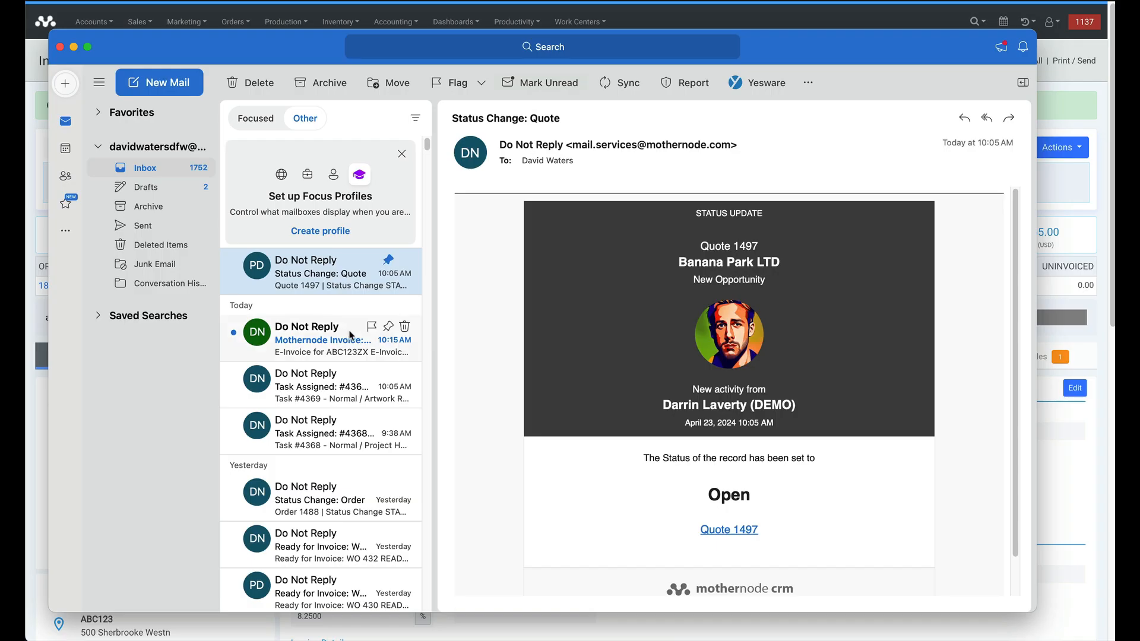
# Step: Open the Mothernode Invoice 715 email in Outlook and scroll back to the Download Invoice 715 button
pyautogui.click(294, 356)
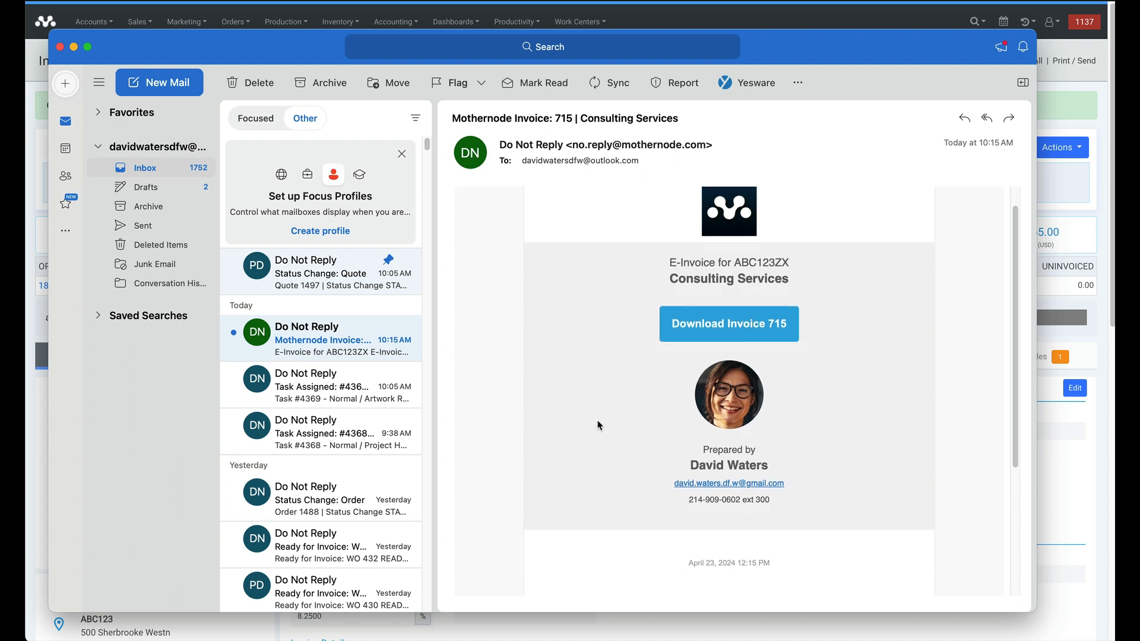
pyautogui.scroll(-5, 594, 420)
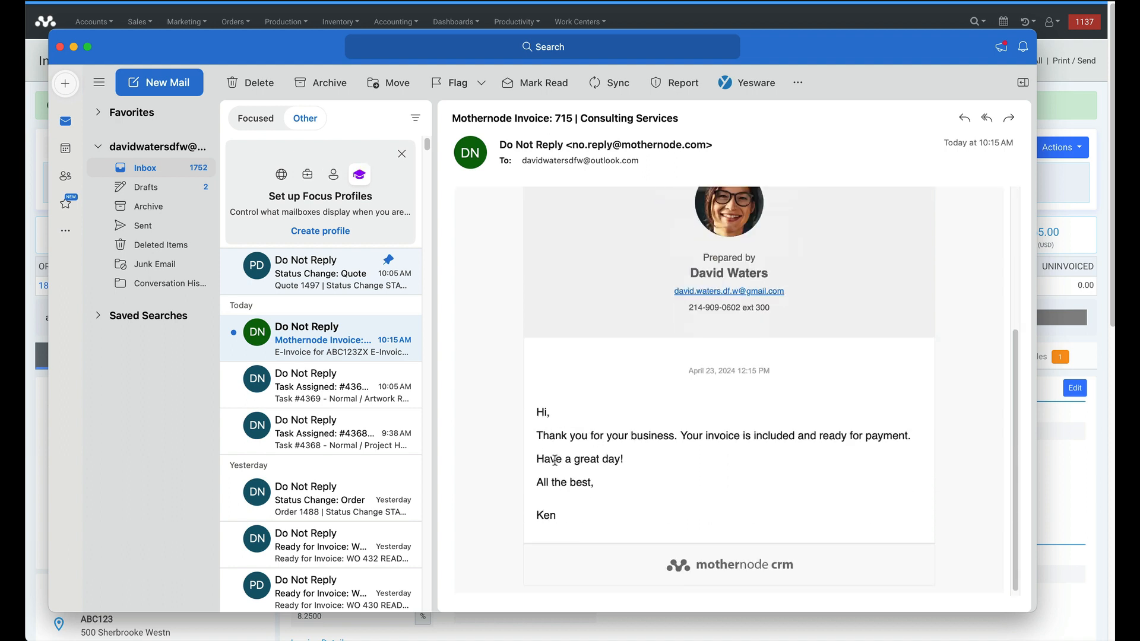
pyautogui.scroll(5, 602, 435)
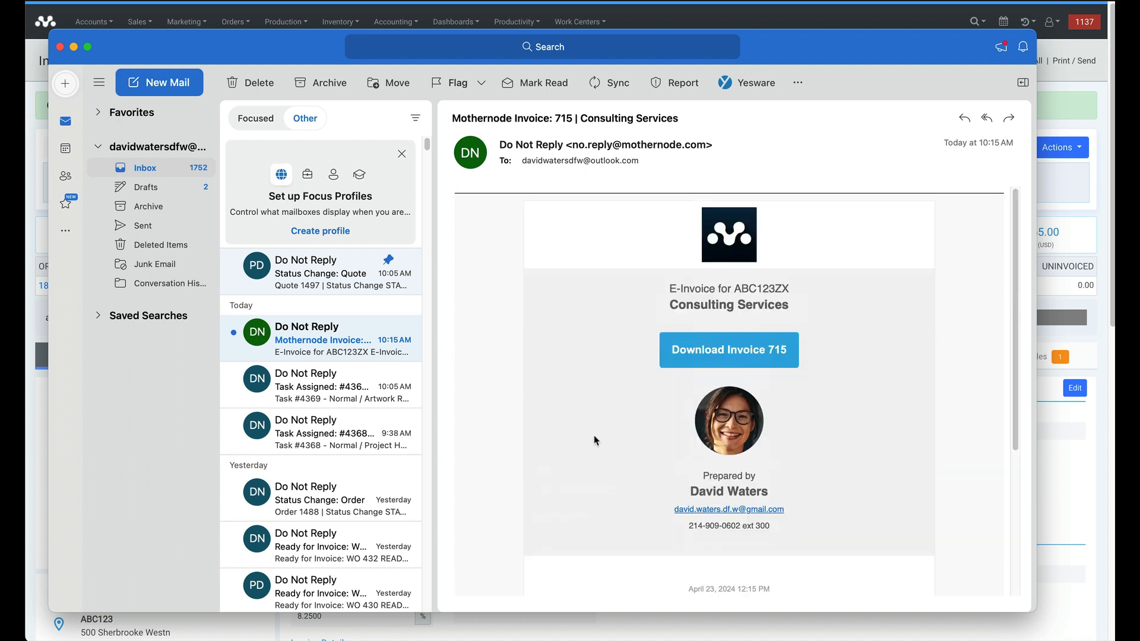
# Step: Open the online invoice 715 and go to its payment form showing the 64.97 fee and 2,229.97 total
pyautogui.click(724, 356)
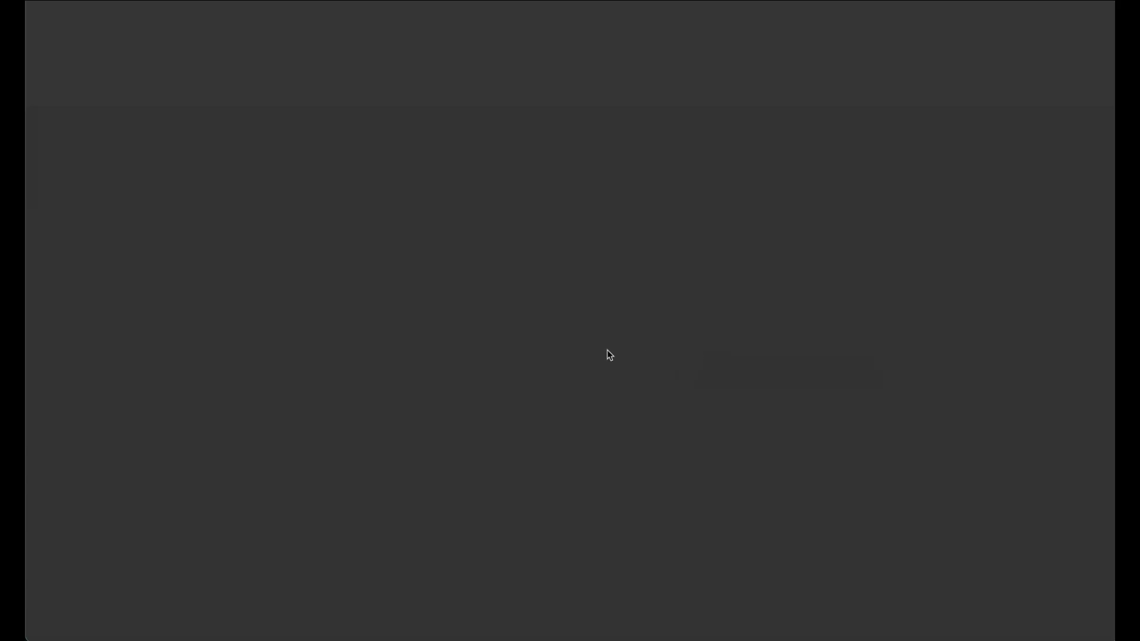
pyautogui.scroll(-9, 432, 354)
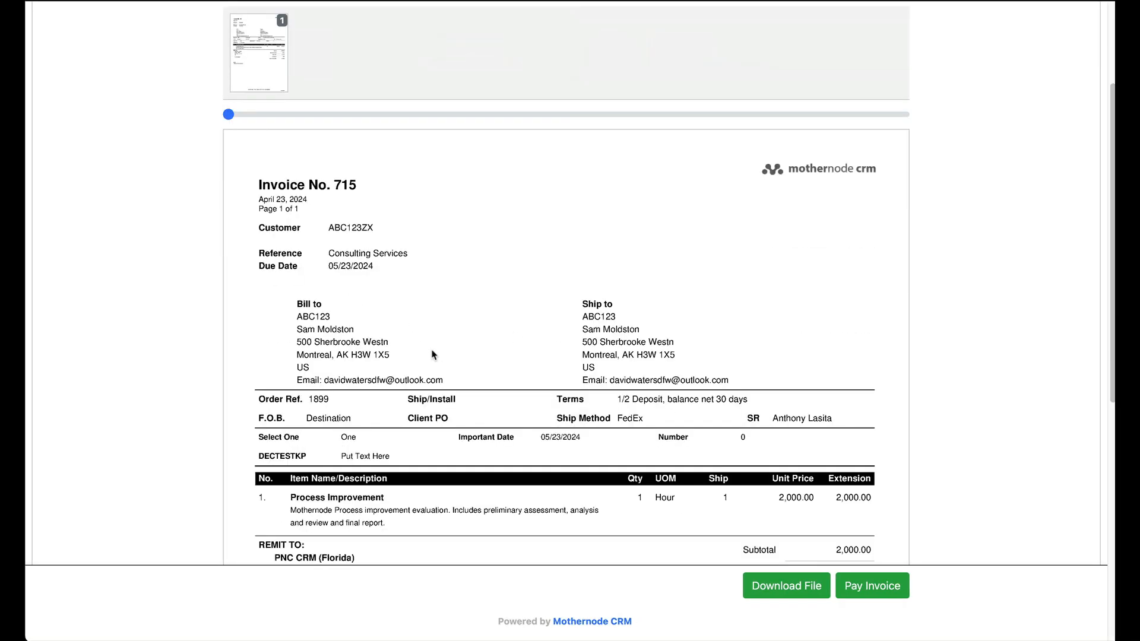
pyautogui.click(865, 587)
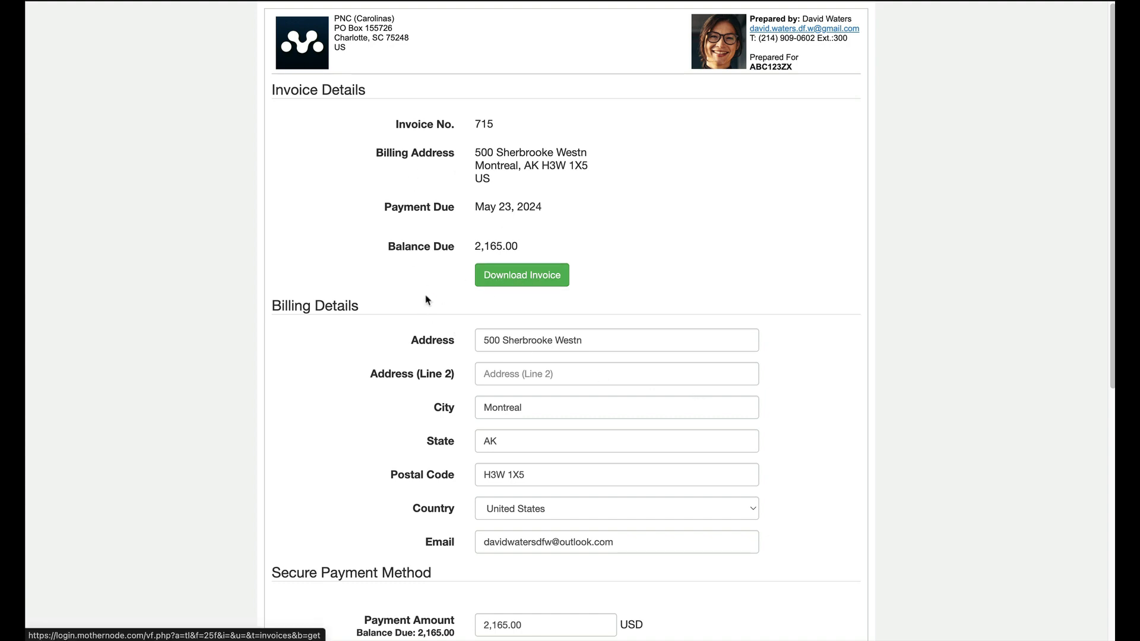
pyautogui.scroll(-2, 427, 303)
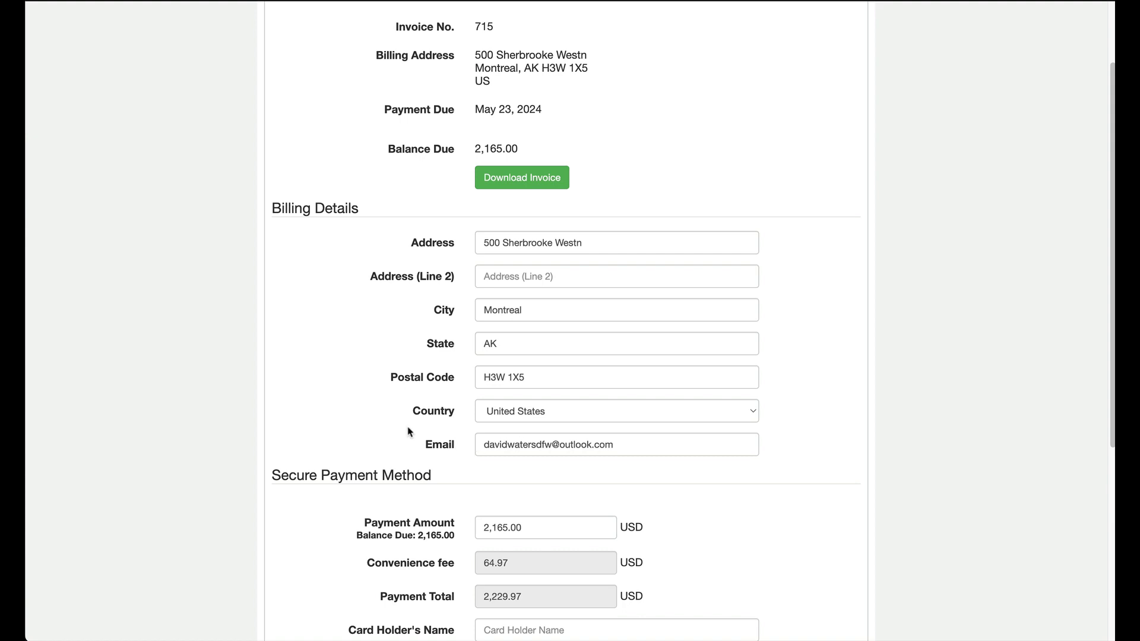
pyautogui.scroll(-1, 366, 434)
pyautogui.scroll(-5, 356, 415)
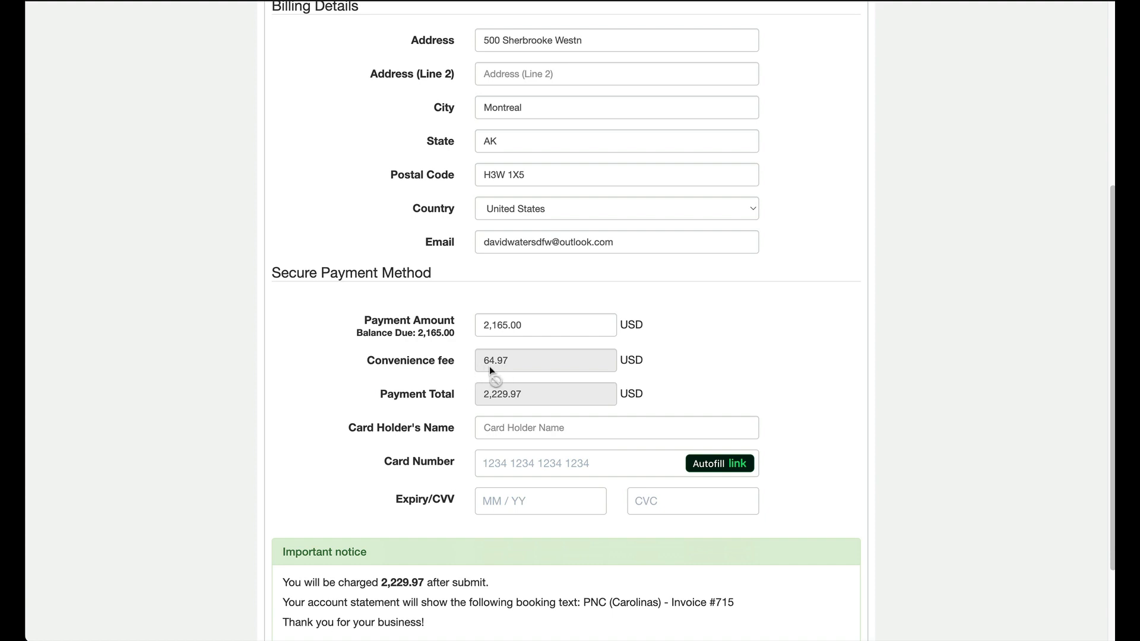
pyautogui.scroll(-1, 355, 366)
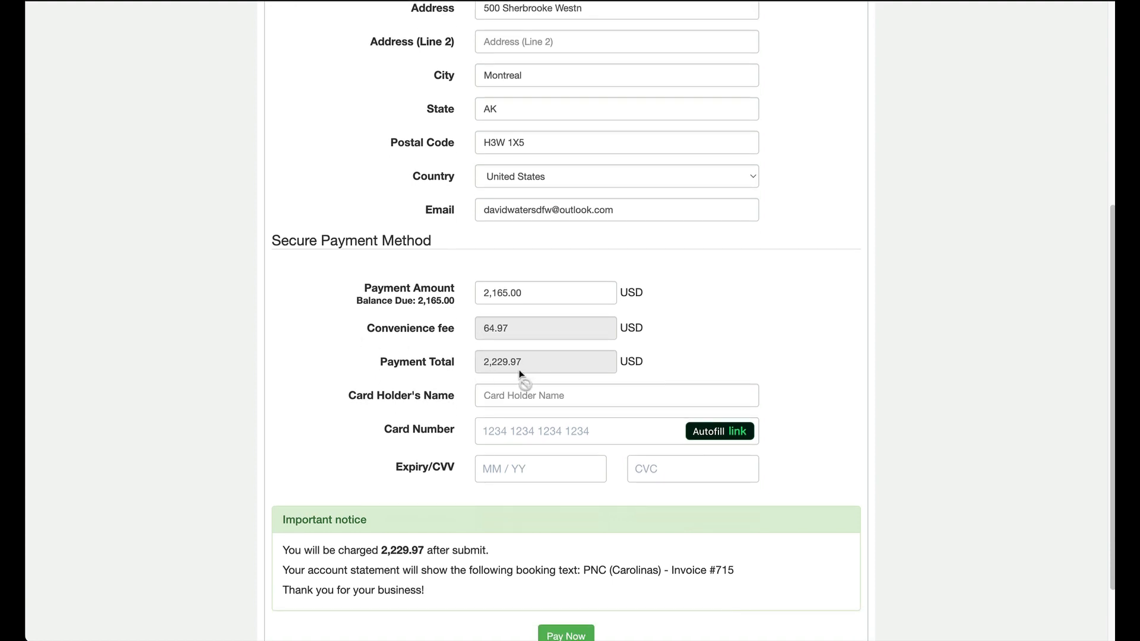
# Step: Pay invoice 715 by card, entering the cardholder name, test card number, expiry and CVC
pyautogui.click(506, 400)
pyautogui.write('Ken')
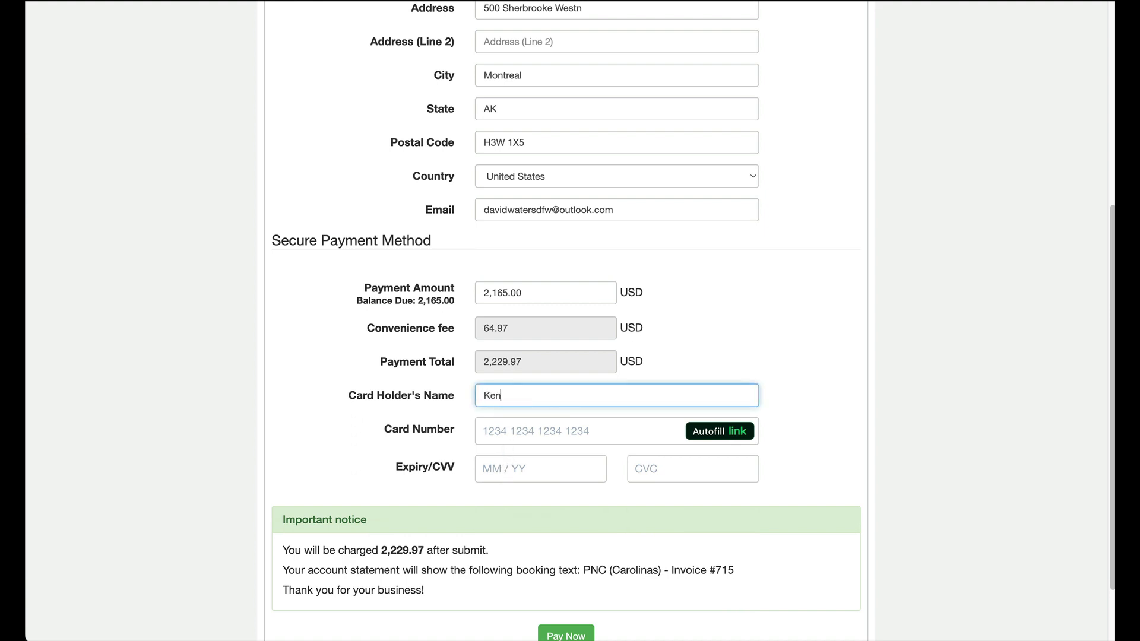
pyautogui.click(563, 432)
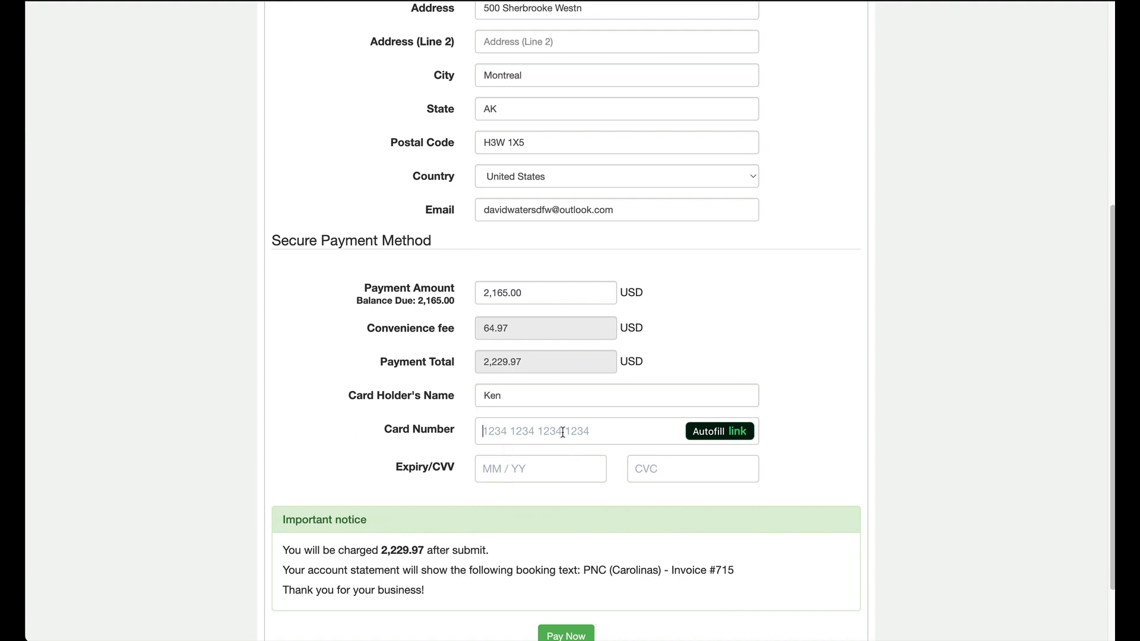
pyautogui.write('4242 4242 4242 44')
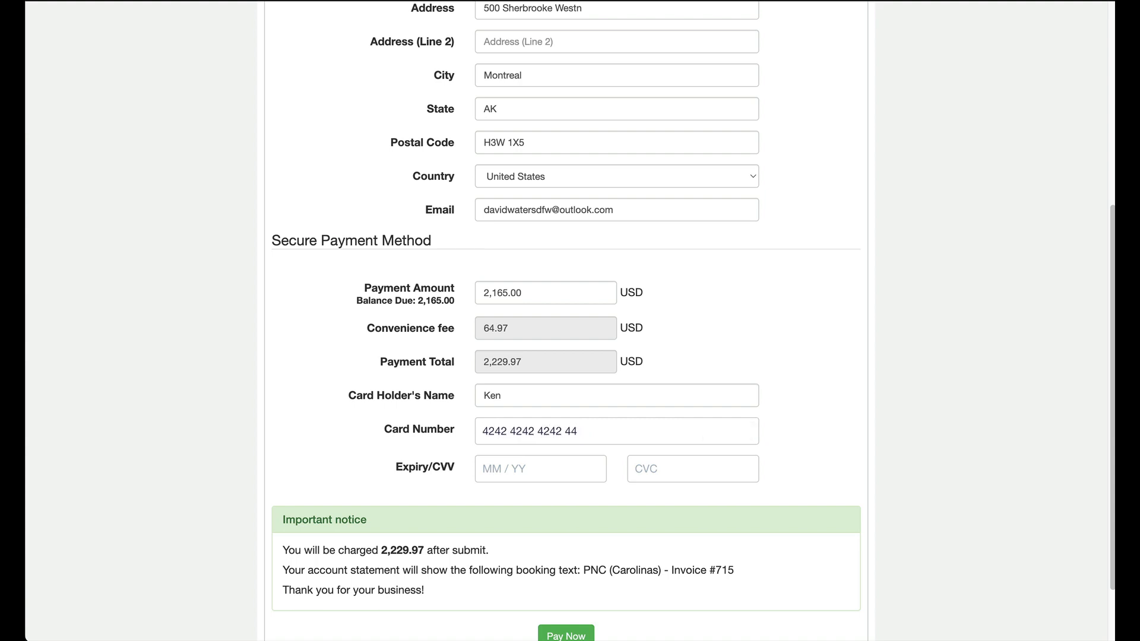
pyautogui.press('BackSpace')
pyautogui.write('242')
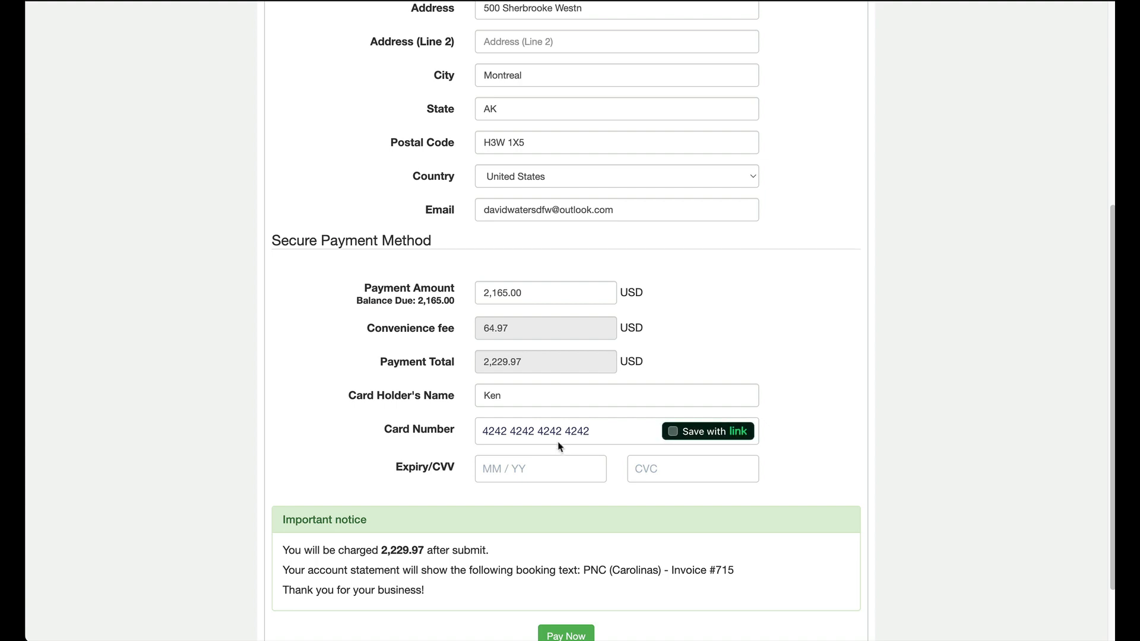
pyautogui.write('1')
pyautogui.click(687, 470)
pyautogui.write('234')
pyautogui.scroll(-2, 218, 435)
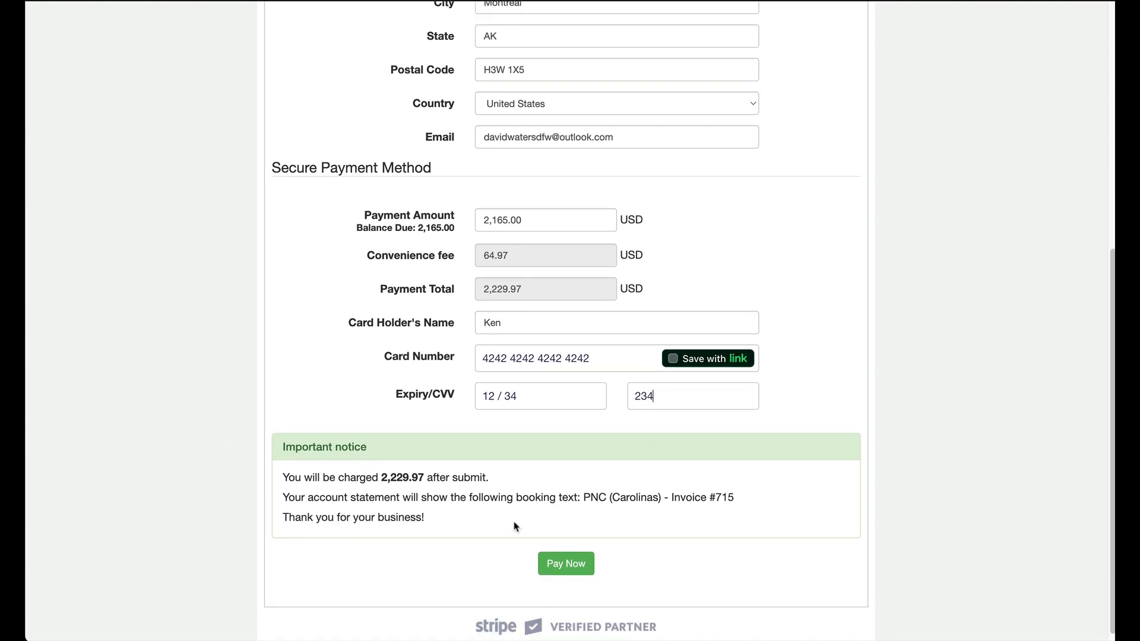
pyautogui.click(560, 567)
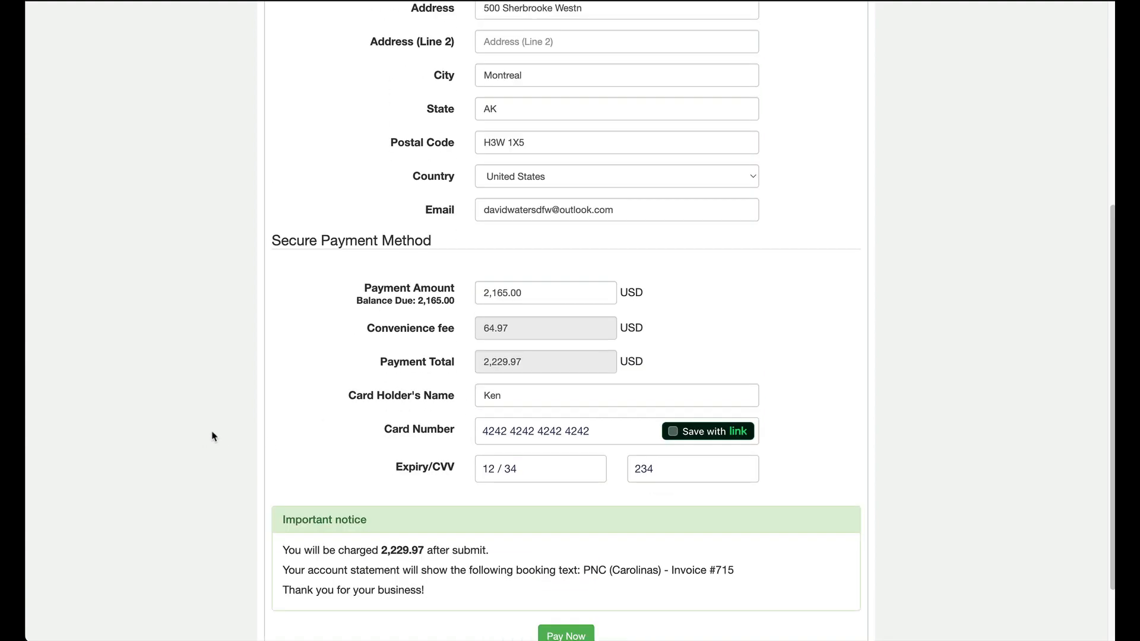
pyautogui.scroll(-1, 220, 436)
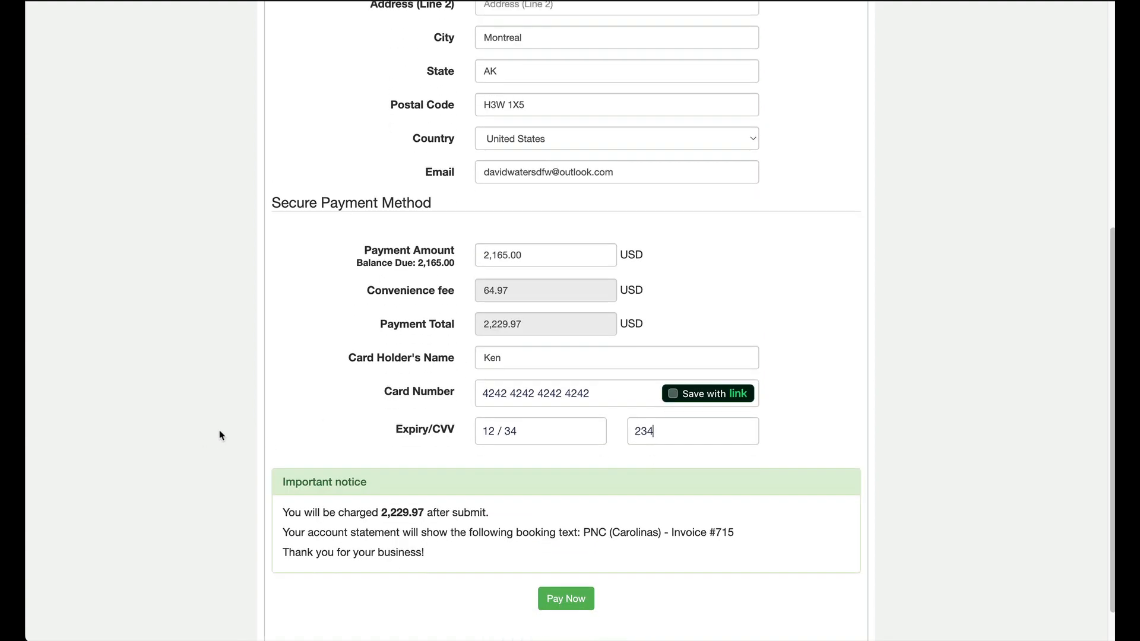
pyautogui.scroll(-1, 283, 450)
pyautogui.click(560, 567)
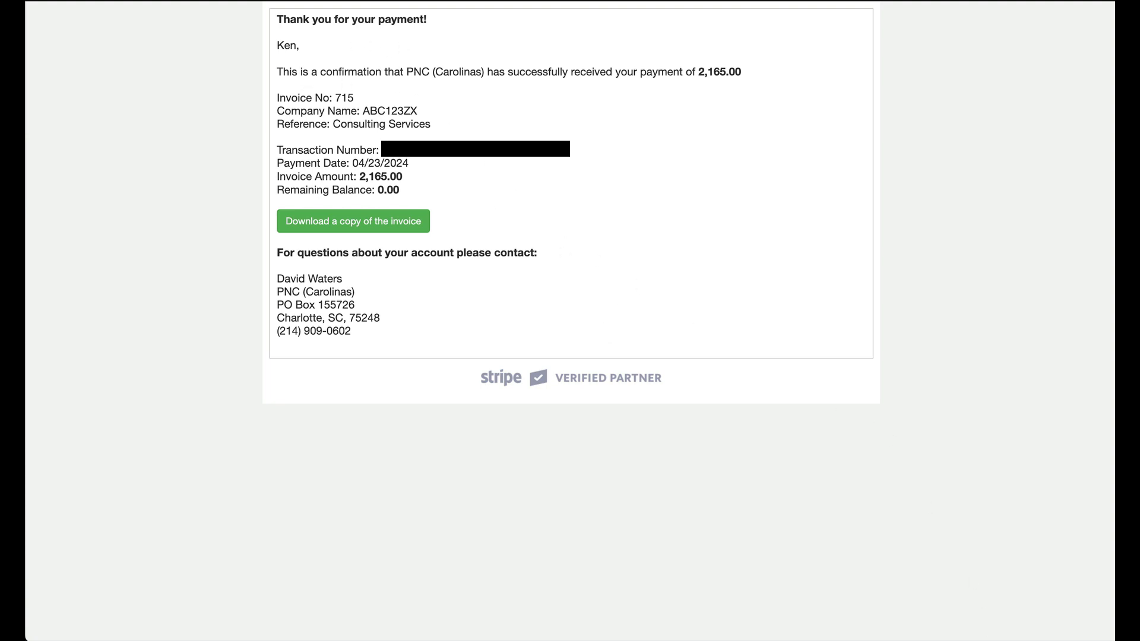
# Step: In Outlook, open the Payment Received email confirming 2,165.00 paid plus the 64.97 fee
pyautogui.moveTo(997, 638)
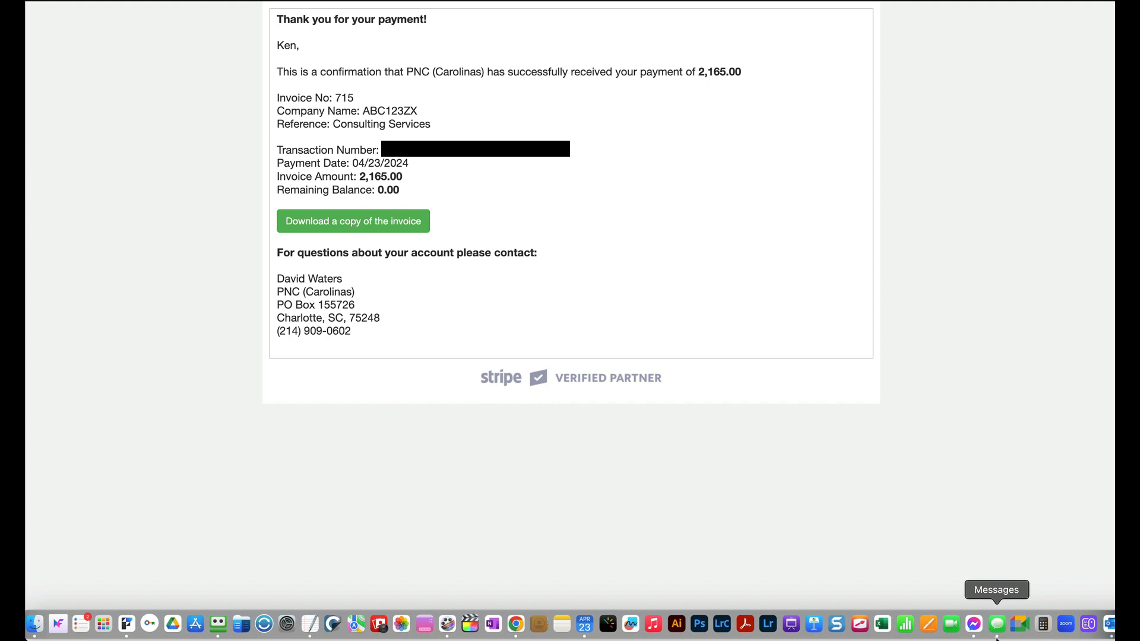
pyautogui.click(1108, 625)
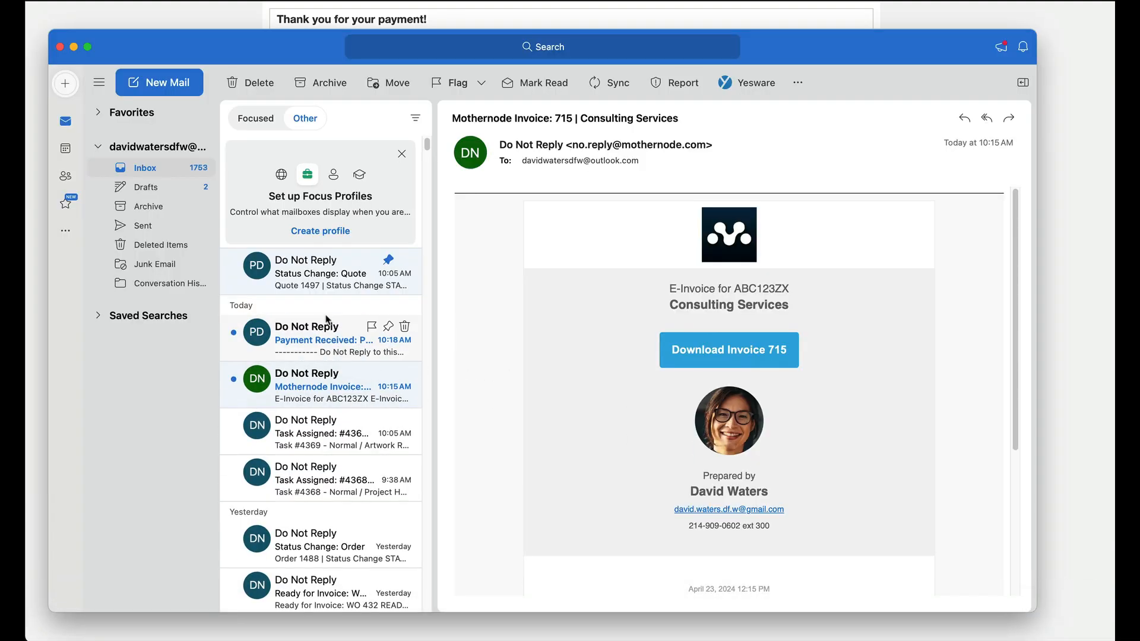
pyautogui.click(326, 349)
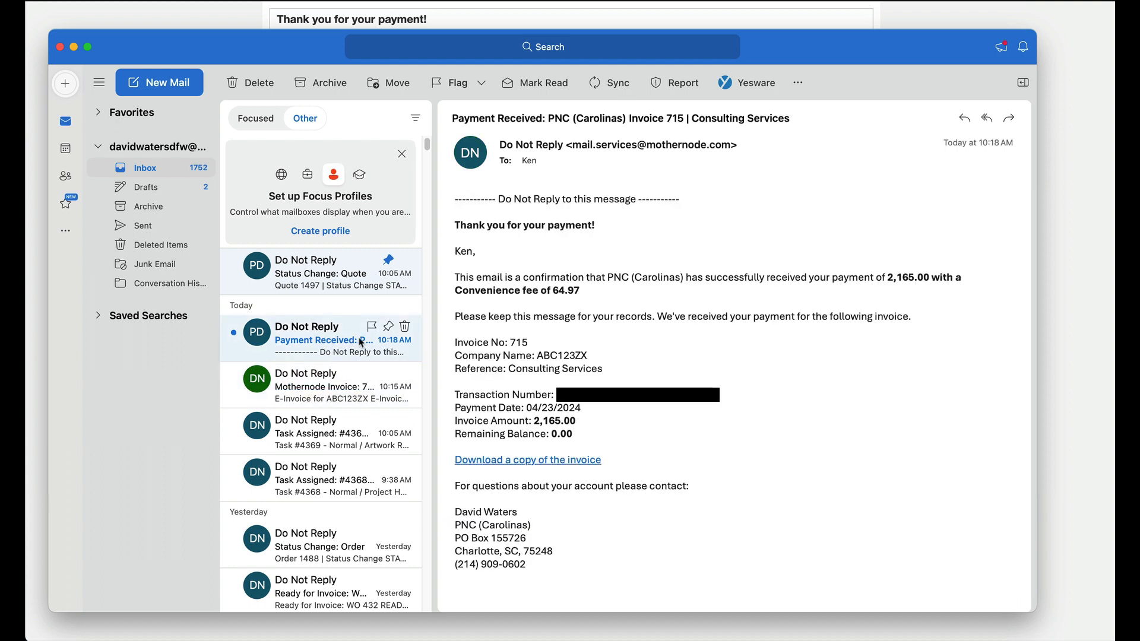